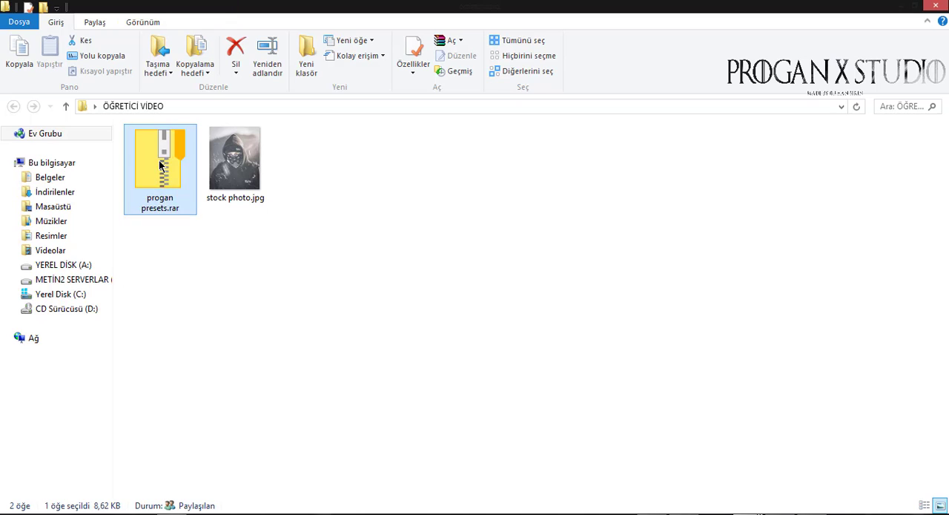
Extract progan presets.rar into the current ÖĞRETİCİ VİDEO folder
{"action": "right_click", "coordinate": [159, 158]}
{"action": "left_click", "coordinate": [255, 221]}
{"action": "left_click_drag", "start_coordinate": [128, 143], "coordinate": [127, 140]}
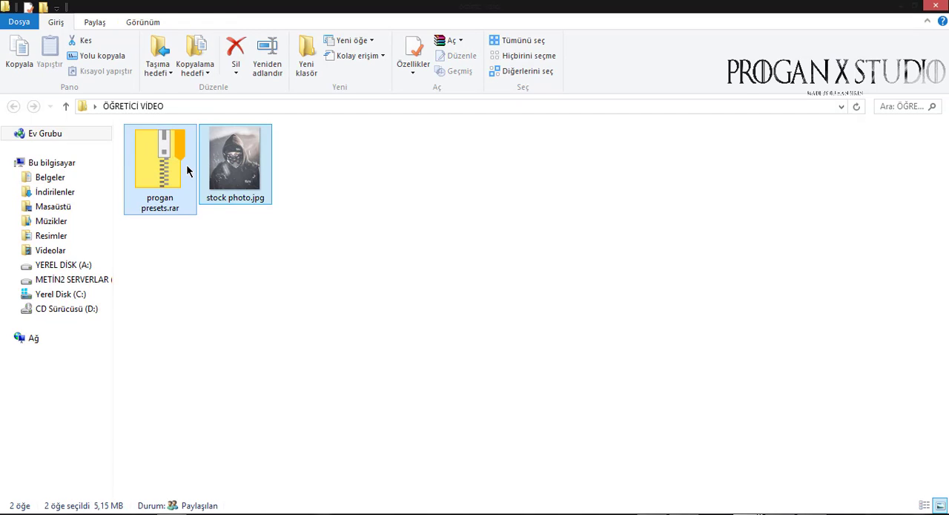
{"action": "right_click", "coordinate": [186, 165]}
{"action": "left_click", "coordinate": [150, 167]}
{"action": "right_click", "coordinate": [141, 173]}
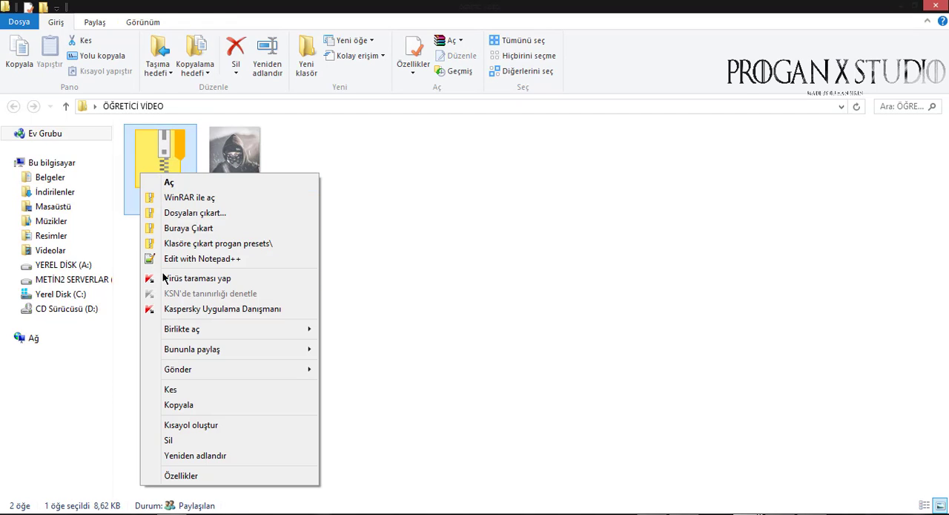
{"action": "left_click", "coordinate": [193, 229]}
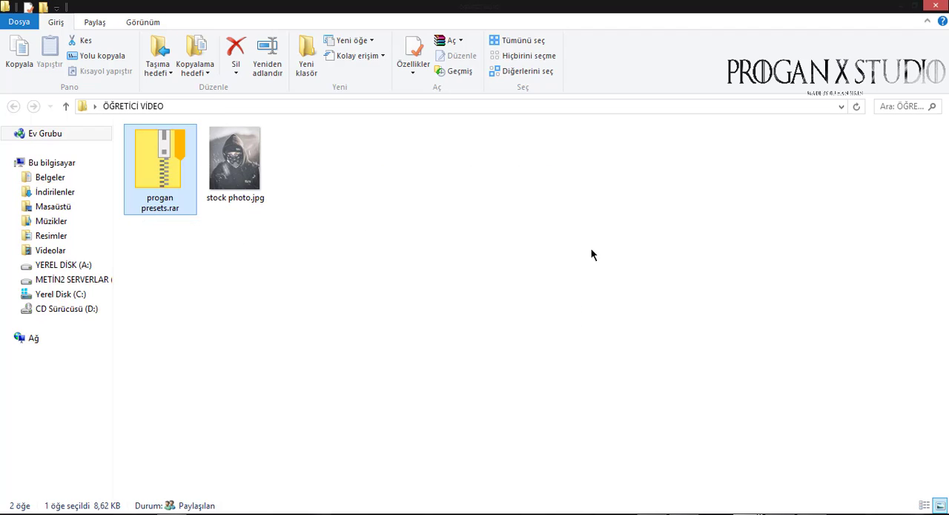
{"action": "left_click_drag", "start_coordinate": [712, 339], "coordinate": [312, 200]}
{"action": "left_click", "coordinate": [503, 323]}
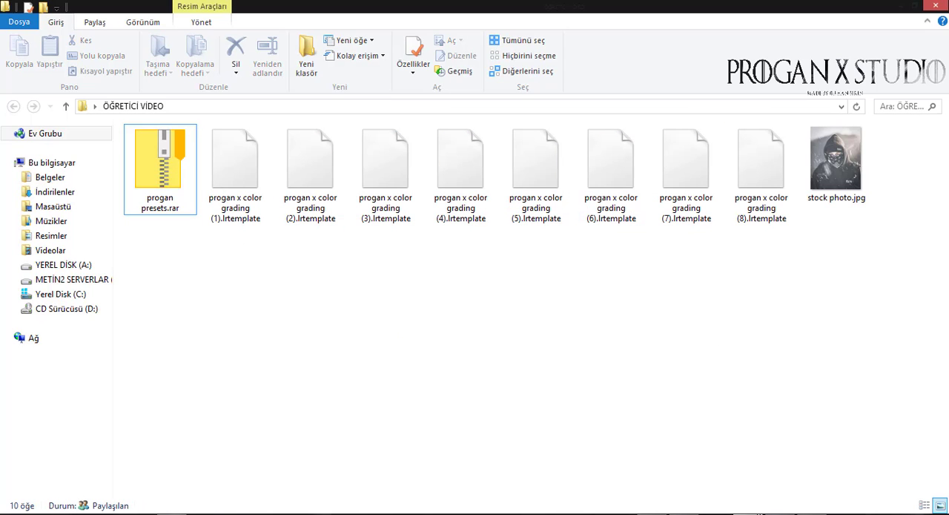
Switch to Adobe Lightroom and show the Lightroom presets folder from the Presets preferences
{"action": "left_click", "coordinate": [759, 513]}
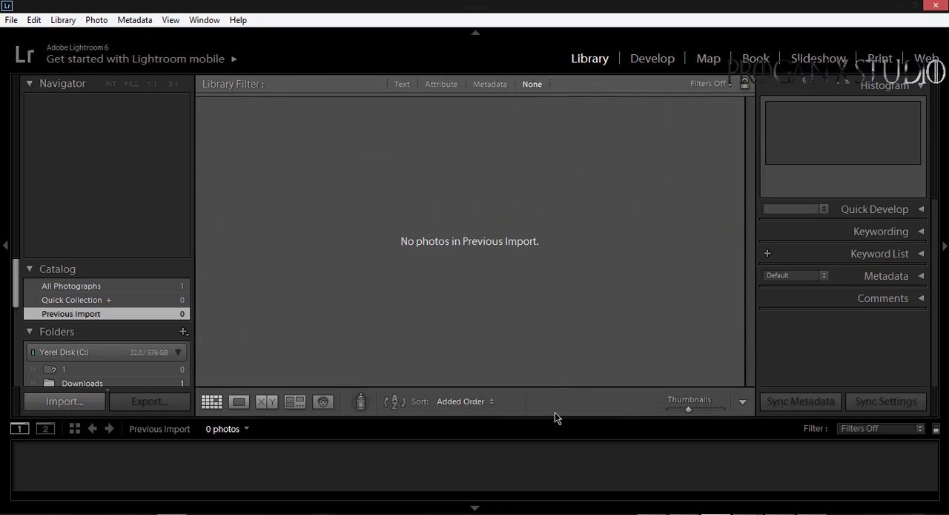
{"action": "left_click", "coordinate": [11, 20]}
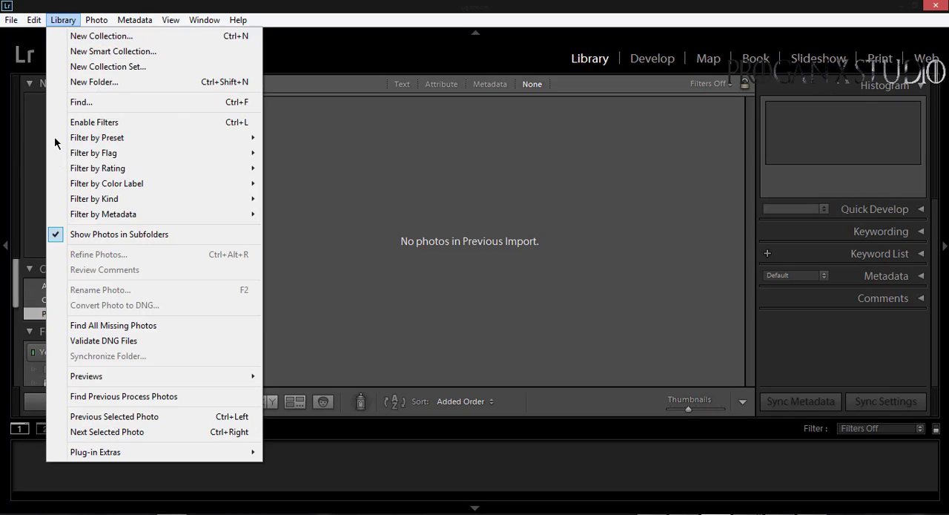
{"action": "mouse_move", "coordinate": [34, 20]}
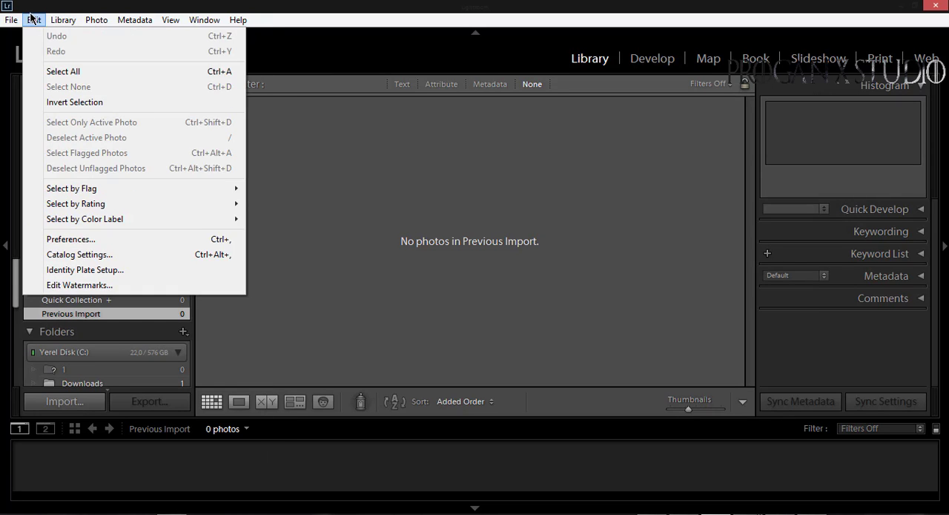
{"action": "left_click", "coordinate": [111, 240]}
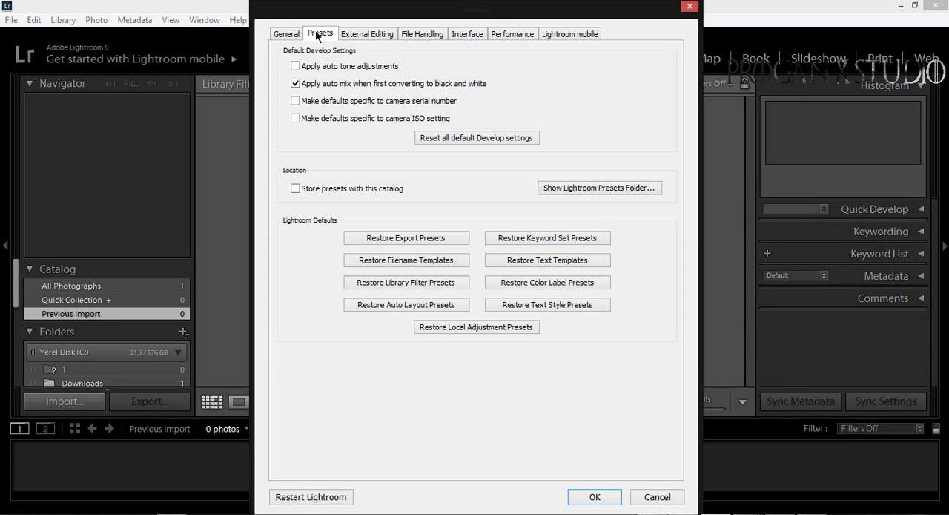
{"action": "left_click", "coordinate": [577, 190]}
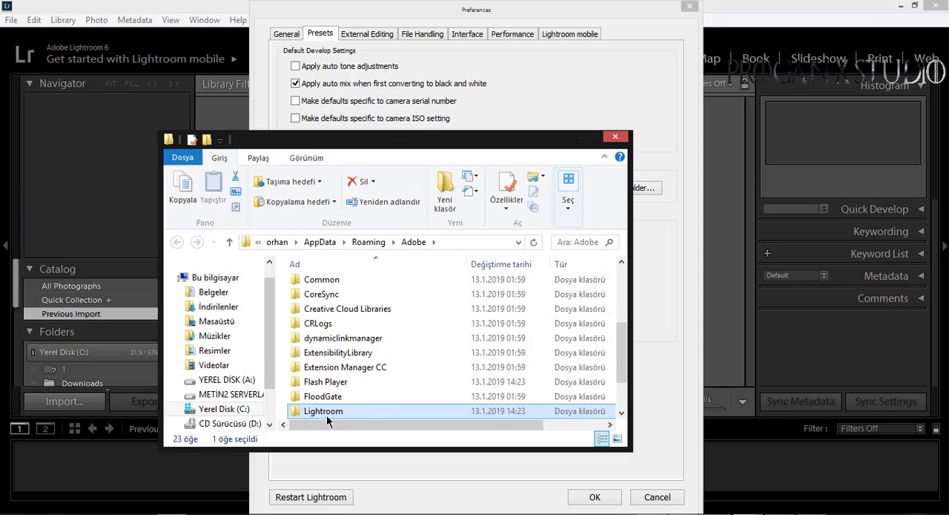
Open the User Presets folder inside Lightroom's Develop Presets folder
{"action": "double_click", "coordinate": [327, 412]}
{"action": "scroll", "coordinate": [337, 311], "scroll_direction": "down", "scroll_amount": 1}
{"action": "scroll", "coordinate": [368, 282], "scroll_direction": "up", "scroll_amount": 1}
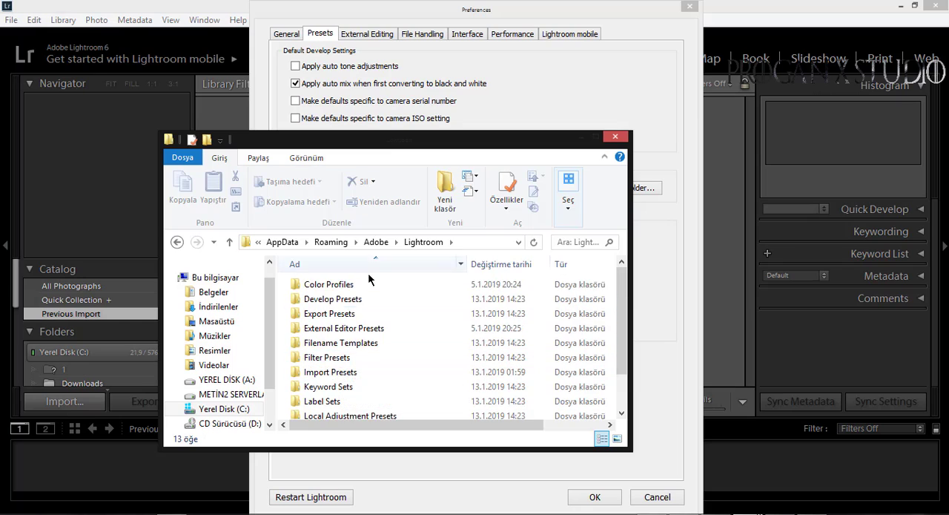
{"action": "double_click", "coordinate": [352, 298]}
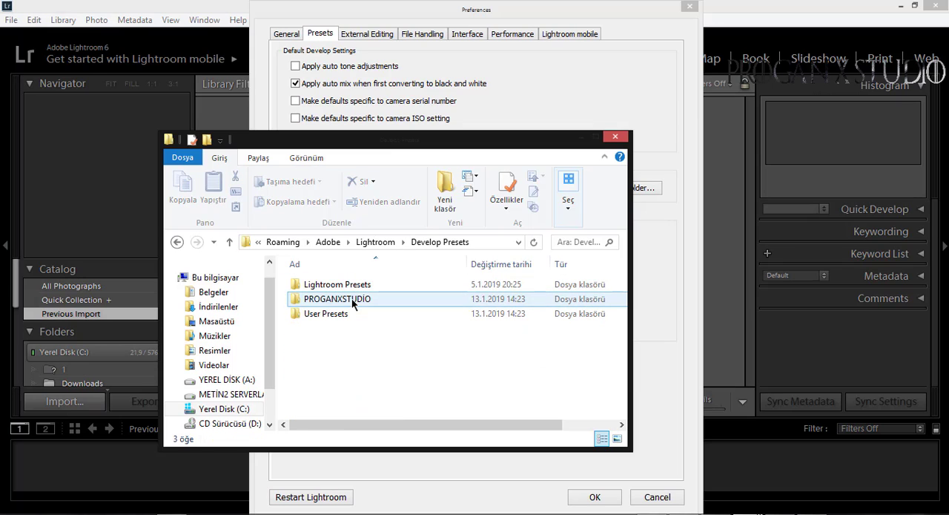
{"action": "double_click", "coordinate": [312, 317]}
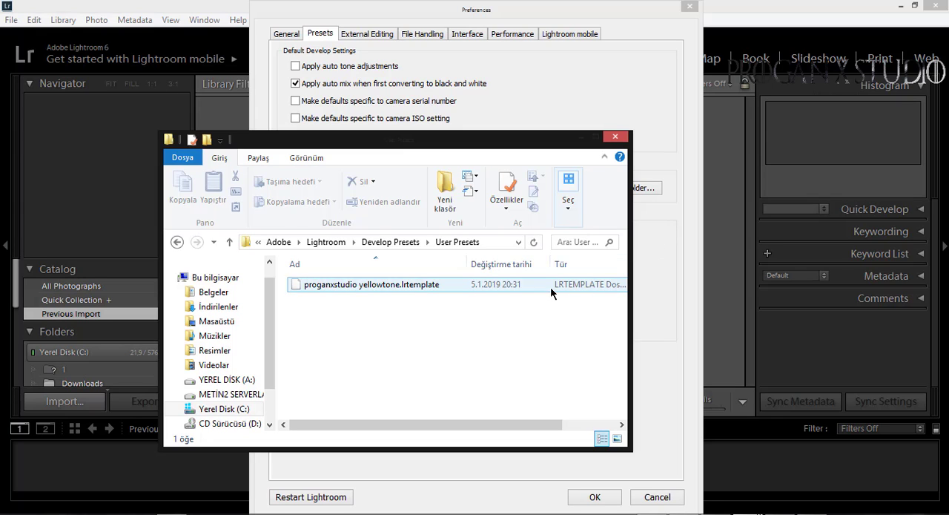
Move the eight progan x color grading .lrtemplate files from the ÖĞRETİCİ VİDEO folder into the User Presets folder
{"action": "mouse_move", "coordinate": [786, 514]}
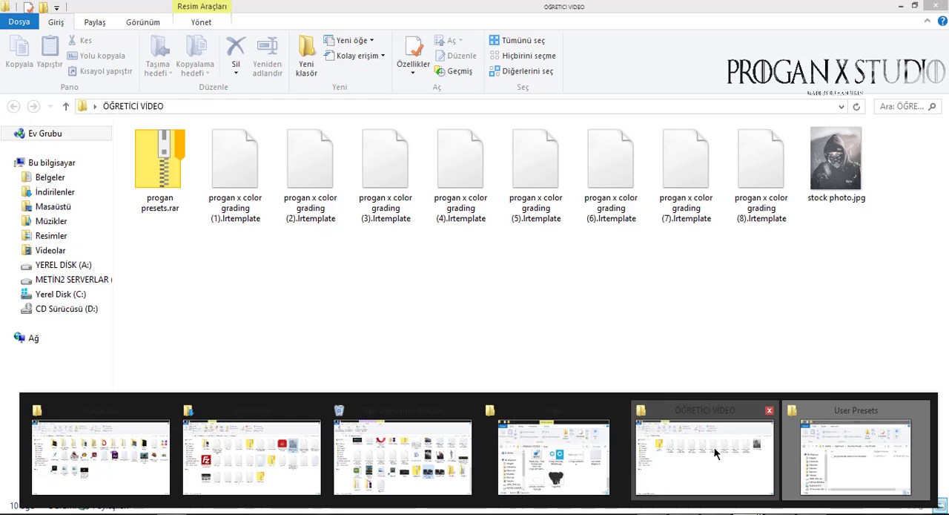
{"action": "left_click", "coordinate": [715, 449]}
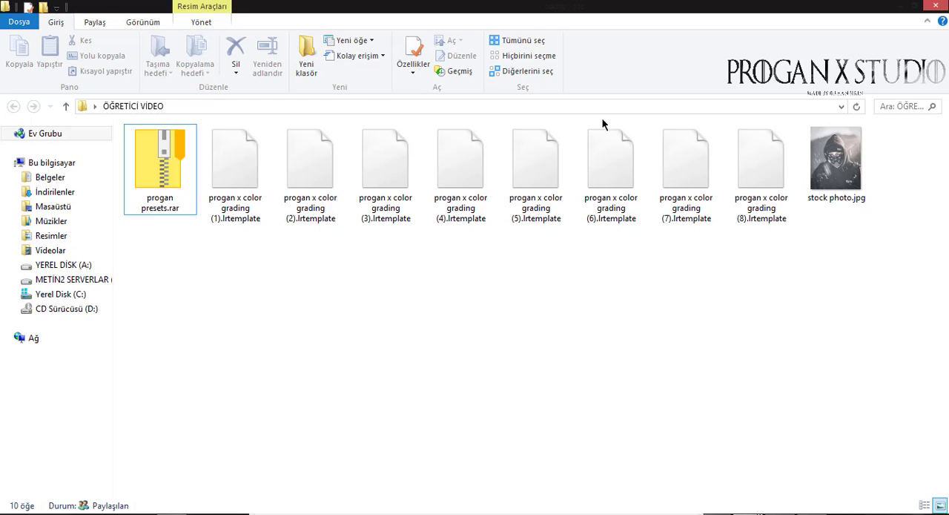
{"action": "left_click_drag", "start_coordinate": [591, 5], "coordinate": [562, 87]}
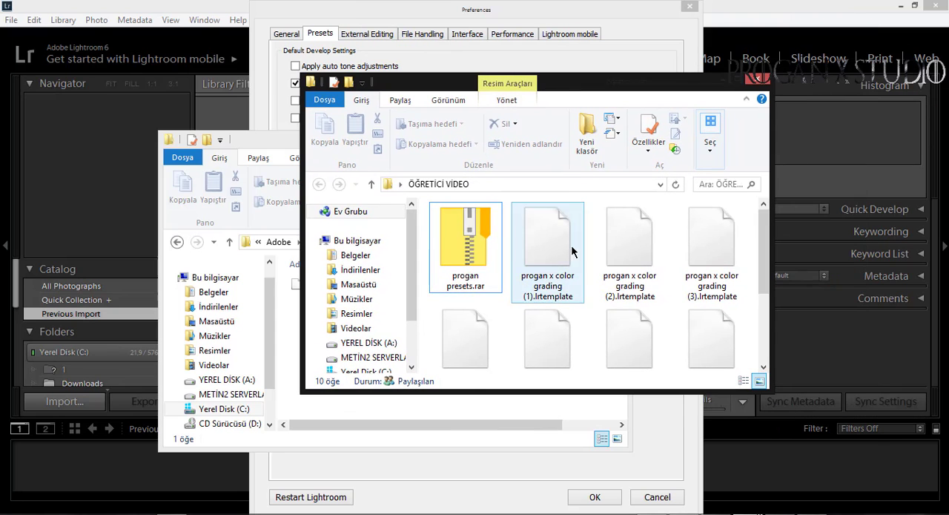
{"action": "scroll", "coordinate": [550, 258], "scroll_direction": "down", "scroll_amount": 3}
{"action": "scroll", "coordinate": [550, 255], "scroll_direction": "up", "scroll_amount": 3}
{"action": "left_click", "coordinate": [551, 249]}
{"action": "scroll", "coordinate": [536, 297], "scroll_direction": "down", "scroll_amount": 3}
{"action": "left_click", "coordinate": [493, 356], "text": "shift"}
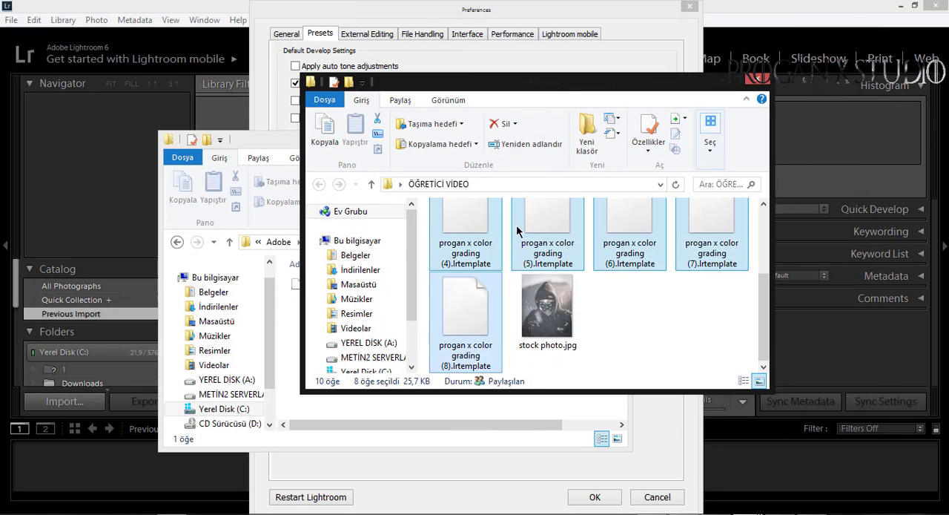
{"action": "left_click_drag", "start_coordinate": [474, 82], "coordinate": [716, 81]}
{"action": "left_click_drag", "start_coordinate": [707, 319], "coordinate": [442, 327]}
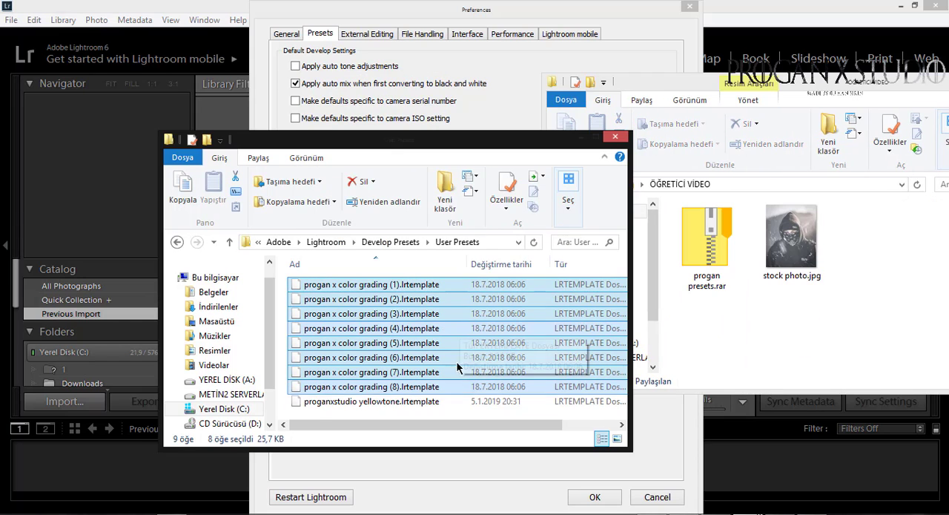
Close the User Presets folder and the Preferences, and exit Lightroom, skipping the catalog backup this time
{"action": "left_click", "coordinate": [615, 137]}
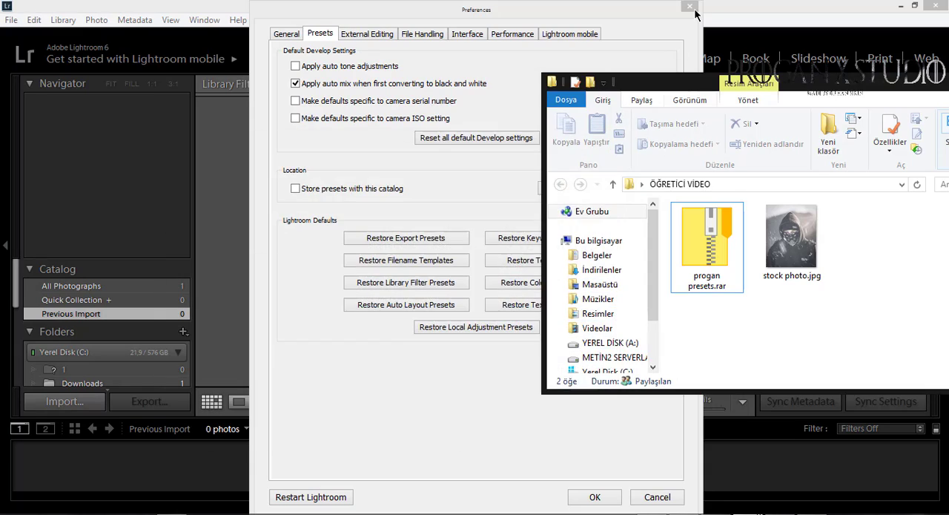
{"action": "left_click", "coordinate": [690, 8]}
{"action": "left_click", "coordinate": [934, 6]}
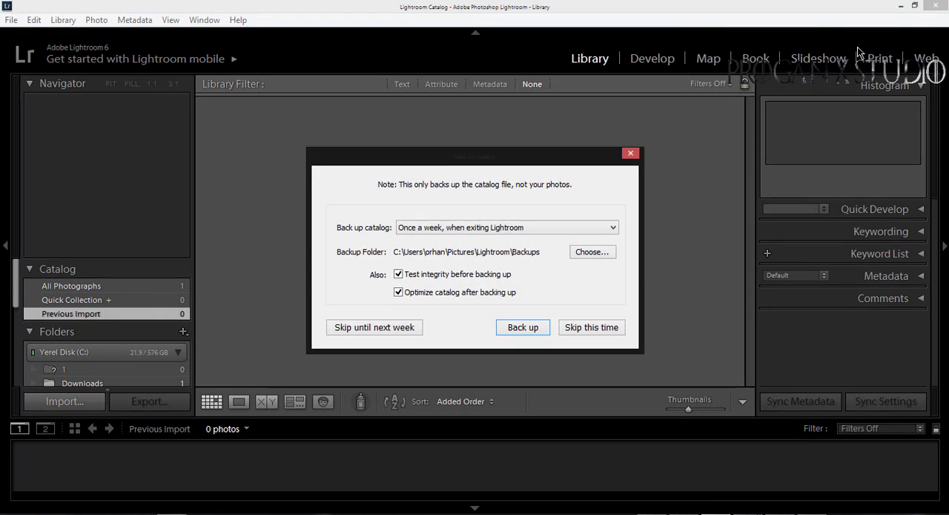
{"action": "left_click", "coordinate": [576, 331]}
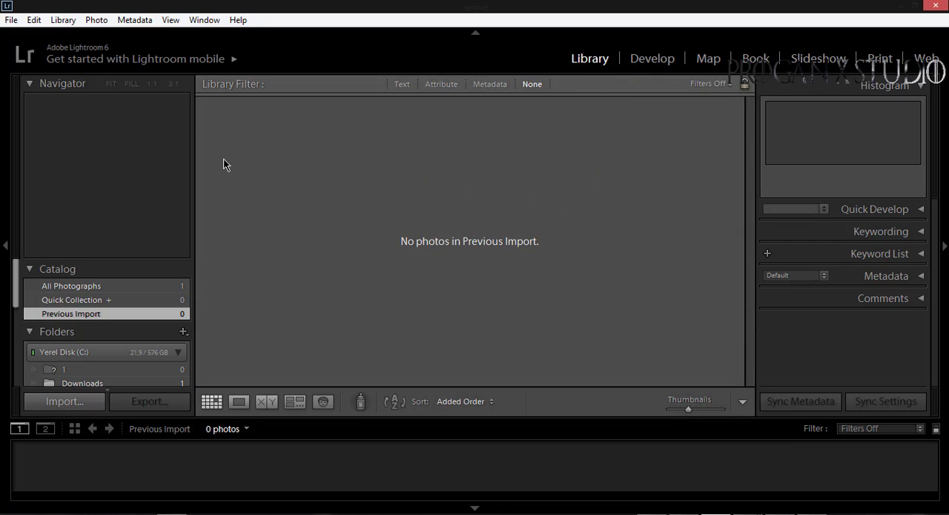
Import stock photo.jpg from the ÖĞRETİCİ VİDEO folder into the Lightroom catalog, adding it without moving the file
{"action": "left_click", "coordinate": [11, 20]}
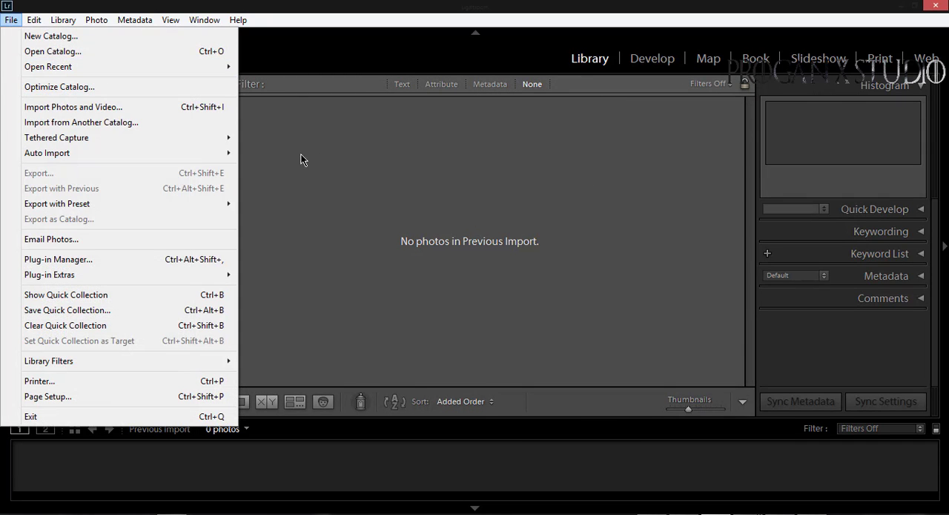
{"action": "left_click", "coordinate": [450, 317]}
{"action": "mouse_move", "coordinate": [756, 510]}
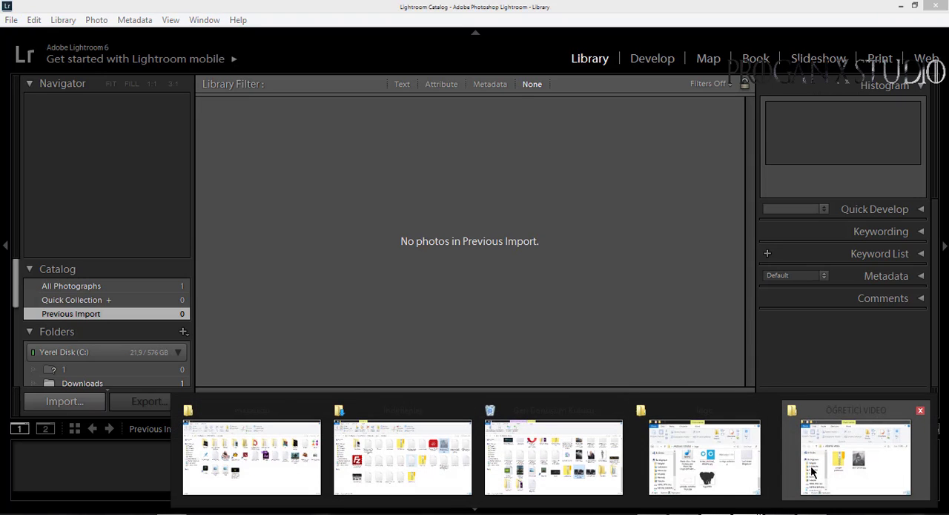
{"action": "left_click", "coordinate": [858, 449]}
{"action": "left_click_drag", "start_coordinate": [779, 223], "coordinate": [416, 209]}
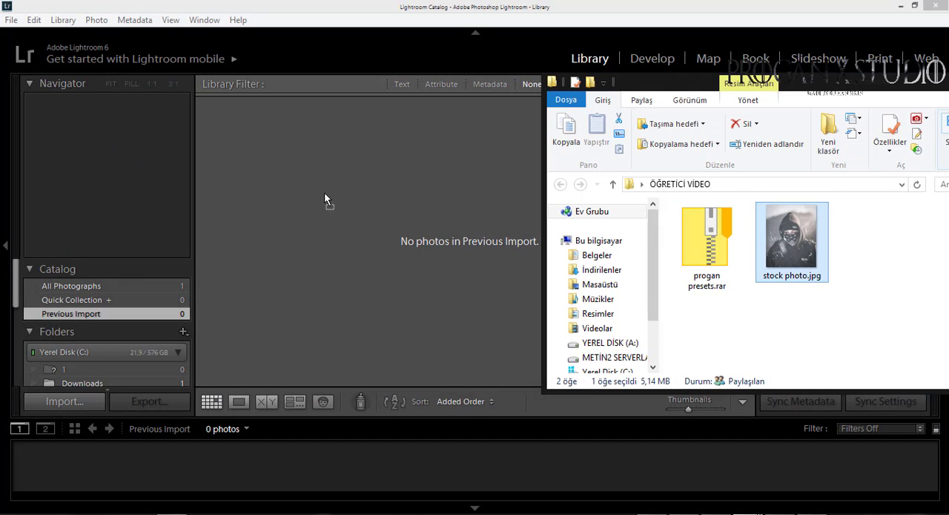
{"action": "left_click_drag", "start_coordinate": [329, 181], "coordinate": [363, 187]}
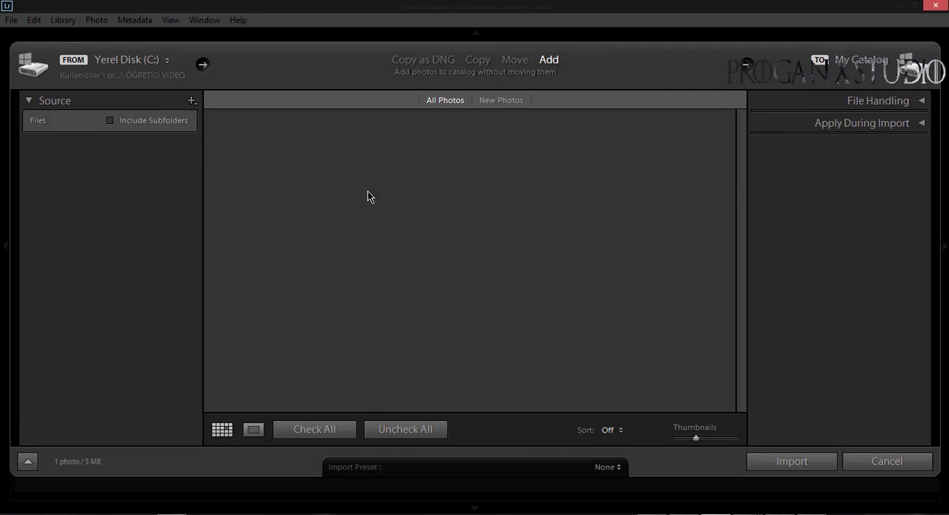
{"action": "left_click", "coordinate": [789, 461]}
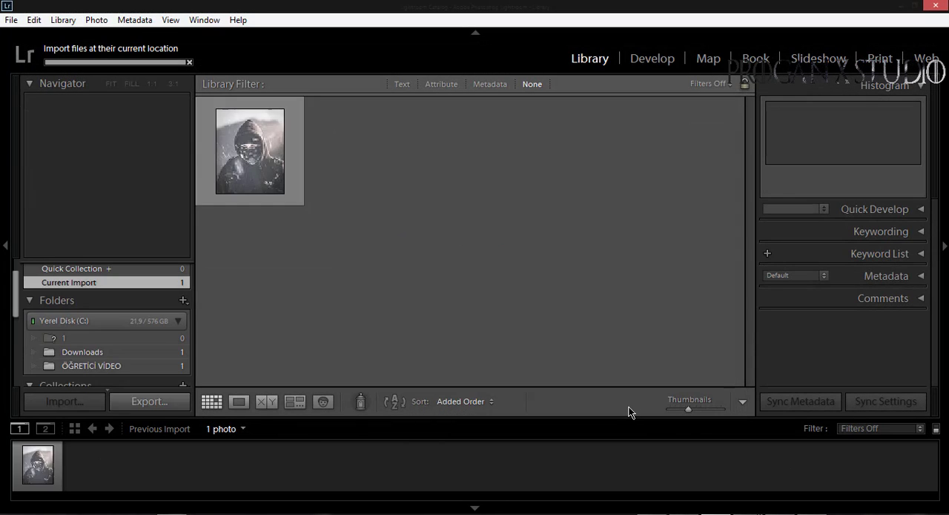
Open stock photo.jpg in the Develop module and expand the User Presets group
{"action": "left_click", "coordinate": [648, 60]}
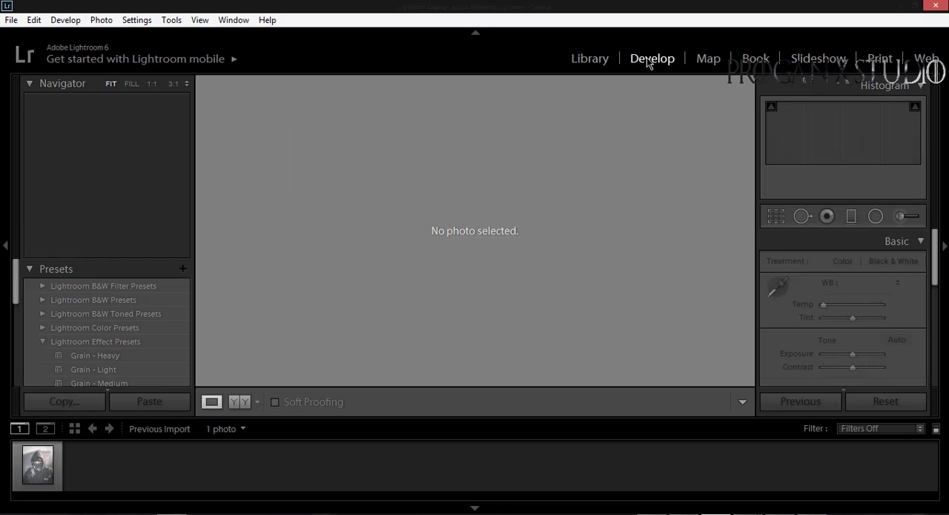
{"action": "left_click", "coordinate": [29, 469]}
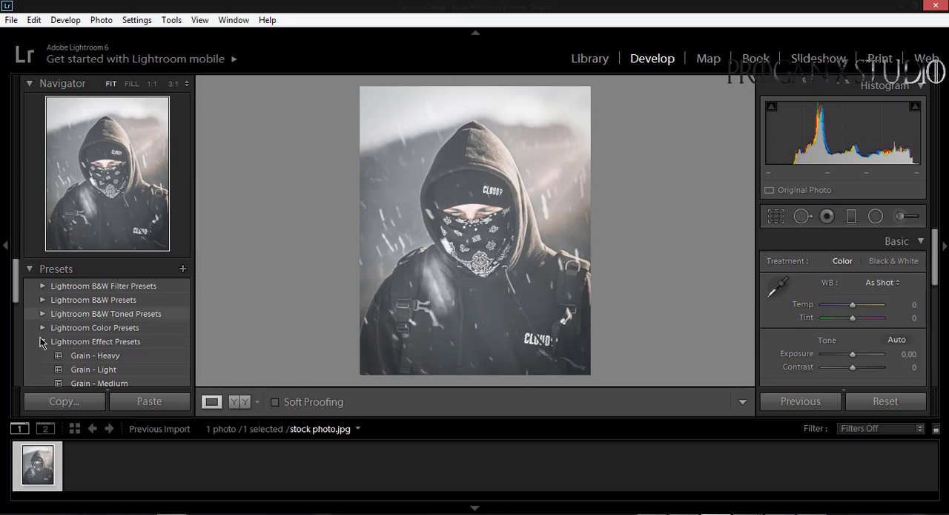
{"action": "scroll", "coordinate": [51, 327], "scroll_direction": "down", "scroll_amount": 3}
{"action": "left_click", "coordinate": [43, 287]}
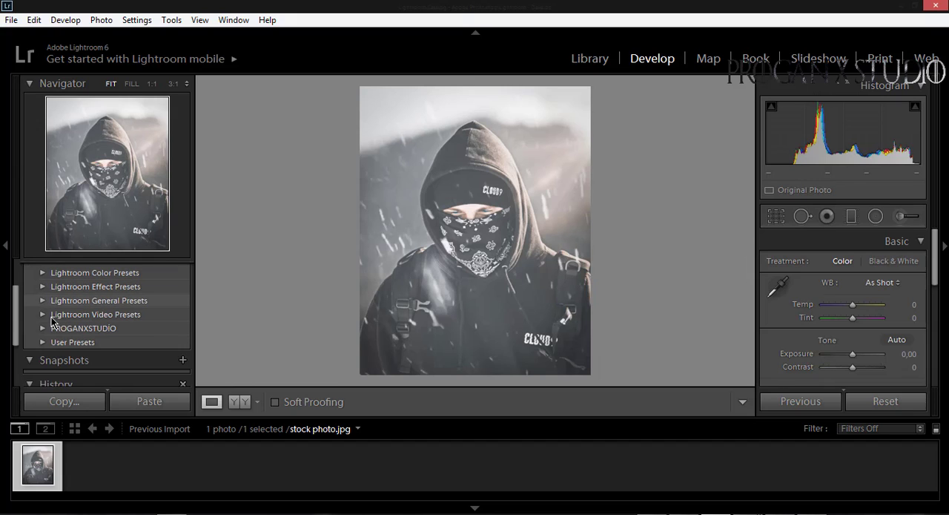
{"action": "left_click", "coordinate": [43, 340]}
Apply the 01_Moody_Apricot user preset to the photo
{"action": "scroll", "coordinate": [154, 316], "scroll_direction": "down", "scroll_amount": 2}
{"action": "scroll", "coordinate": [153, 316], "scroll_direction": "down", "scroll_amount": 3}
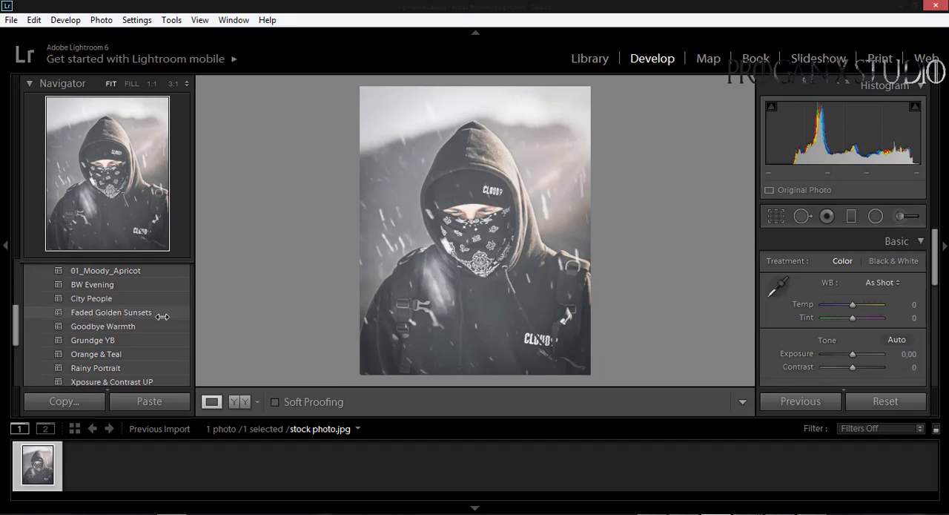
{"action": "scroll", "coordinate": [159, 326], "scroll_direction": "up", "scroll_amount": 2}
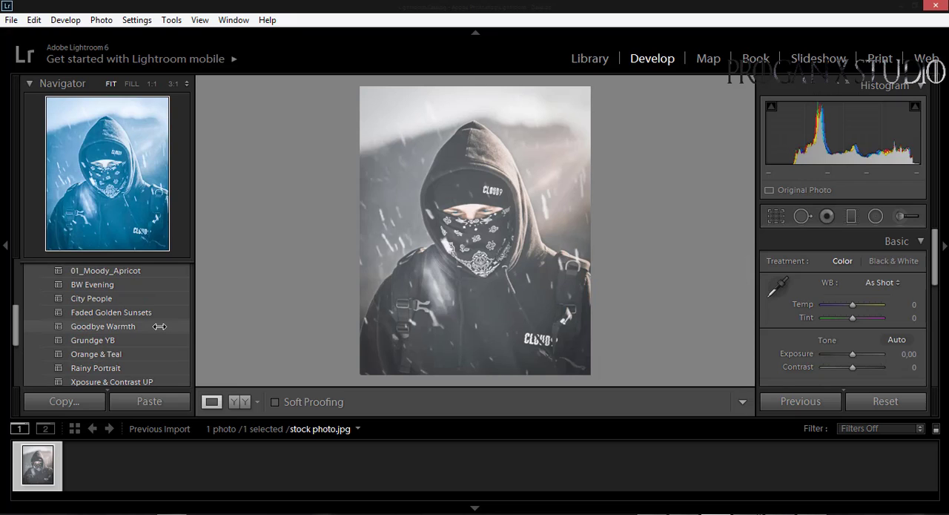
{"action": "scroll", "coordinate": [151, 326], "scroll_direction": "up", "scroll_amount": 2}
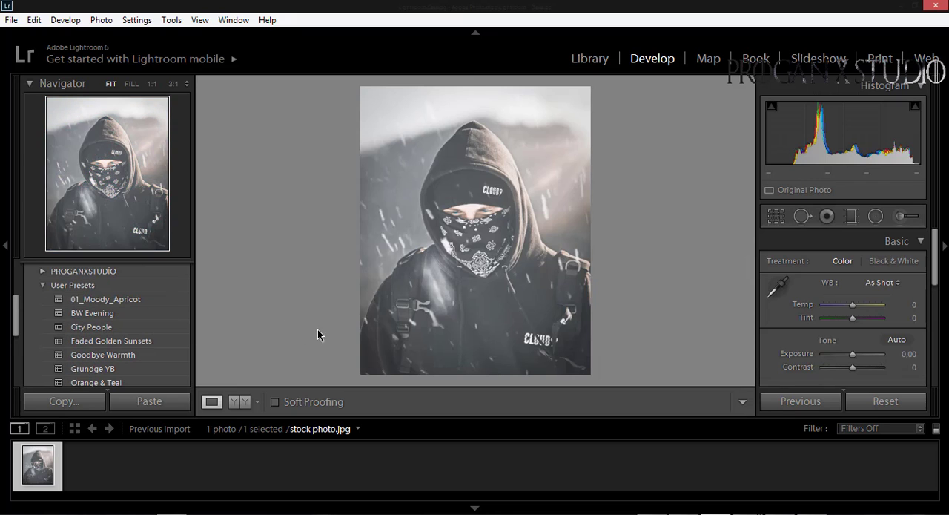
{"action": "left_click", "coordinate": [141, 301]}
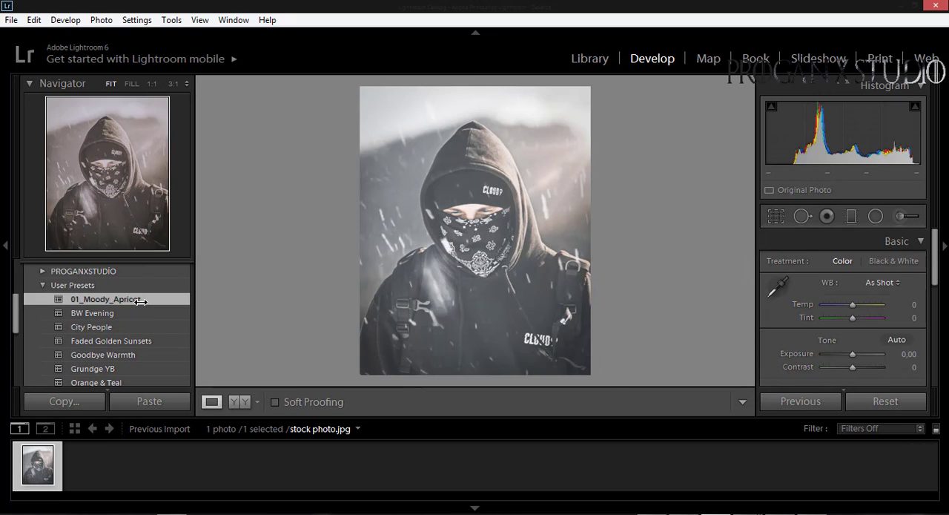
{"action": "left_click", "coordinate": [141, 300]}
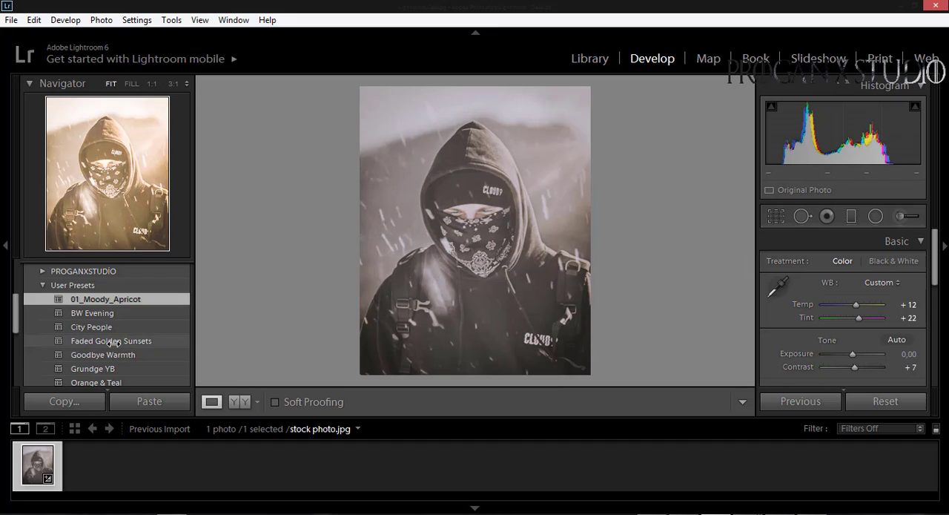
Try the Faded Golden Sunsets, Goodbye Warmth and Grundge YB presets on the photo in turn
{"action": "left_click", "coordinate": [112, 342]}
{"action": "left_click", "coordinate": [110, 354]}
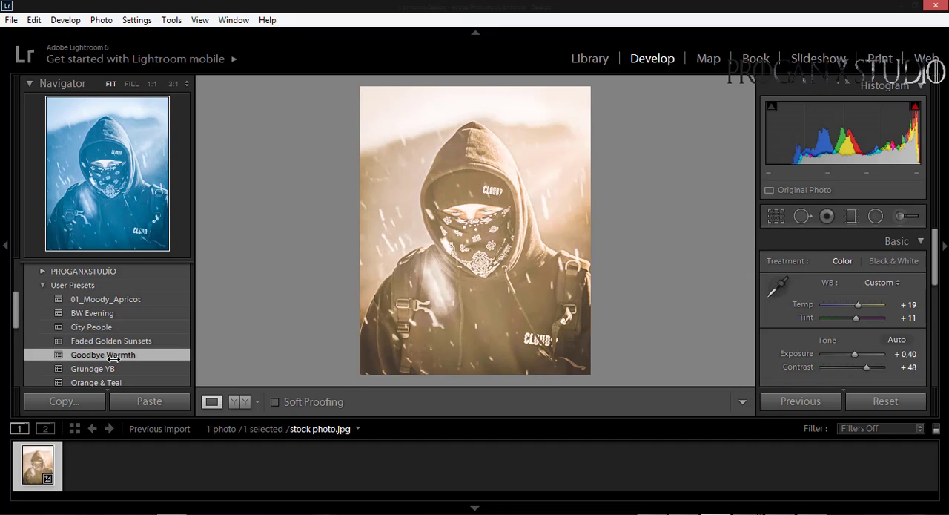
{"action": "left_click", "coordinate": [110, 369]}
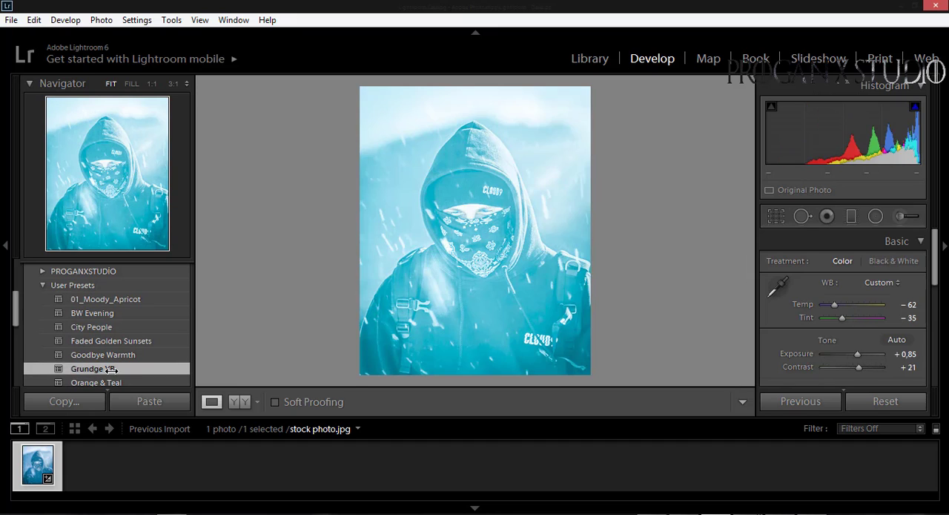
Apply the Orange & Teal user preset and show the photo in a side-by-side before and after comparison
{"action": "left_click", "coordinate": [122, 383]}
{"action": "scroll", "coordinate": [119, 338], "scroll_direction": "down", "scroll_amount": 1}
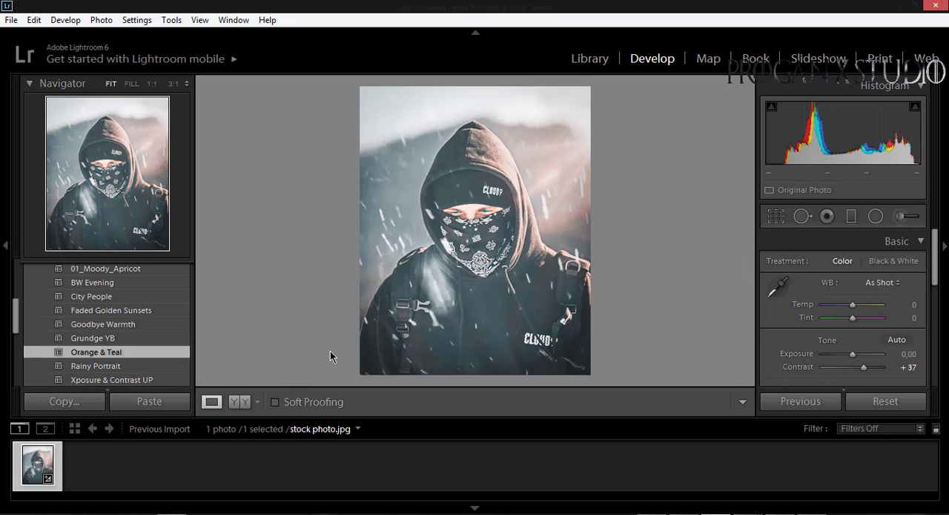
{"action": "left_click", "coordinate": [239, 401]}
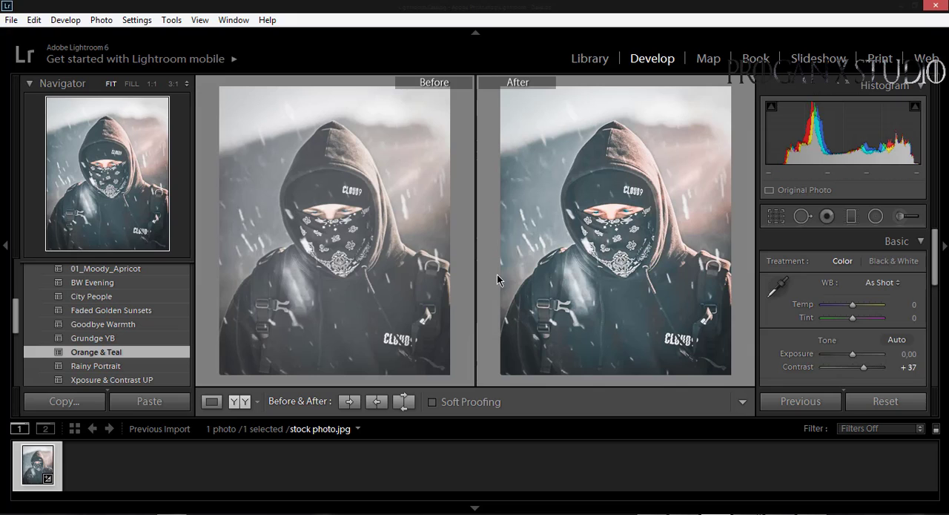
Try the Rainy Portrait preset on the photo and return to Orange & Teal
{"action": "scroll", "coordinate": [137, 338], "scroll_direction": "down", "scroll_amount": 1}
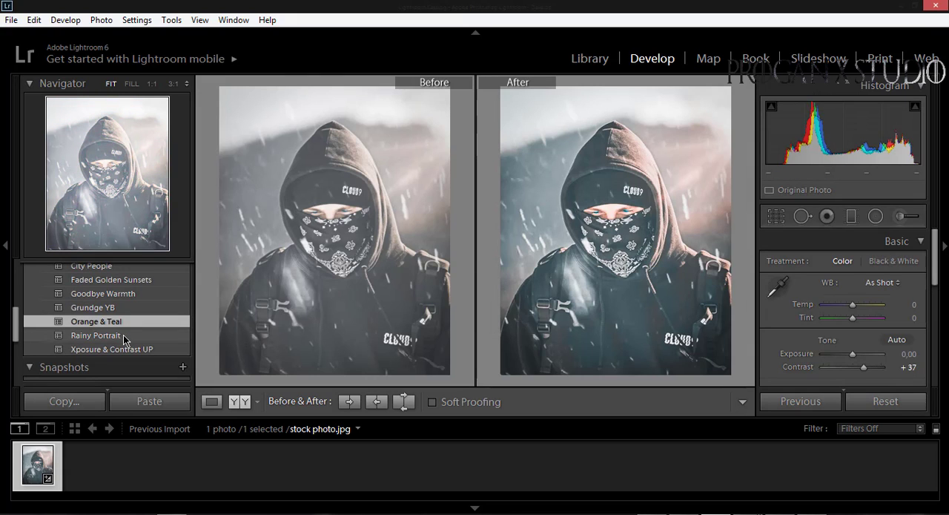
{"action": "left_click", "coordinate": [125, 337]}
{"action": "left_click", "coordinate": [121, 325]}
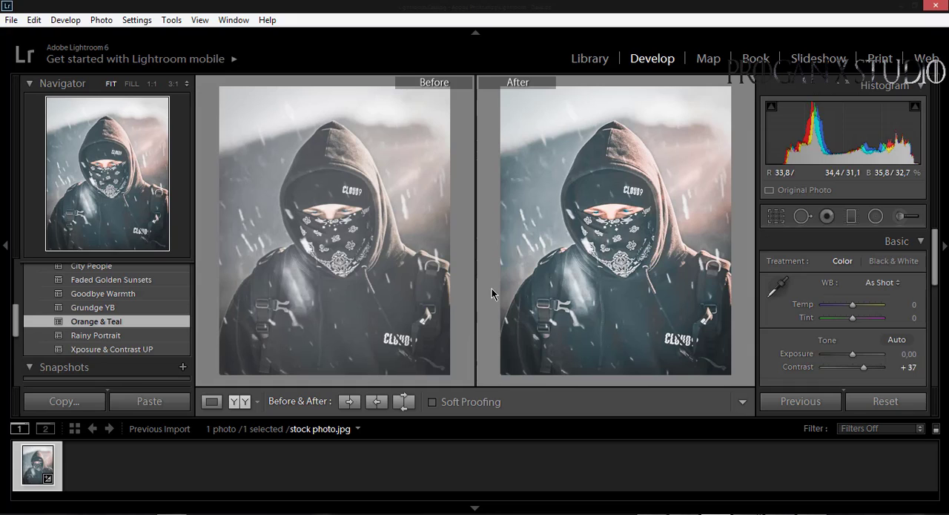
Set the photo's contrast to +26 and its exposure to −0,71 in the Basic adjustments
{"action": "left_click_drag", "start_coordinate": [864, 365], "coordinate": [860, 371]}
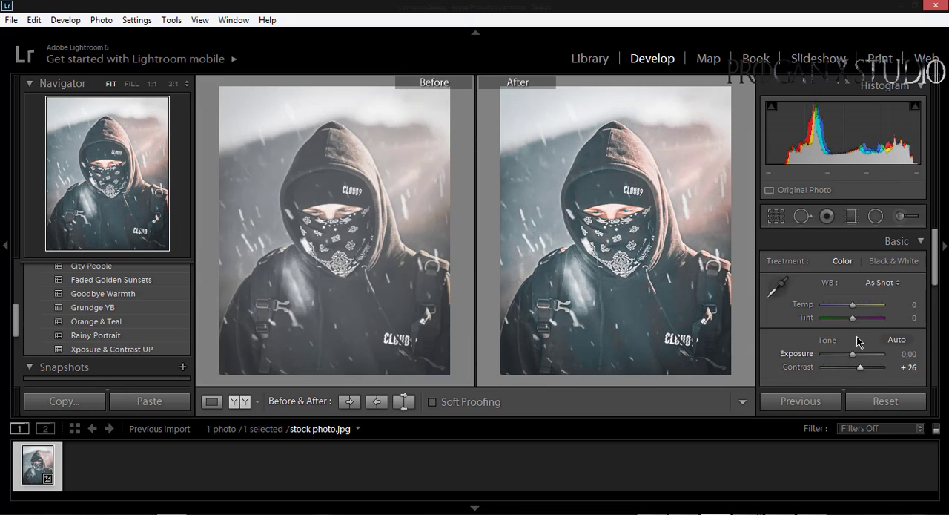
{"action": "scroll", "coordinate": [857, 336], "scroll_direction": "down", "scroll_amount": 1}
{"action": "left_click_drag", "start_coordinate": [851, 321], "coordinate": [848, 321]}
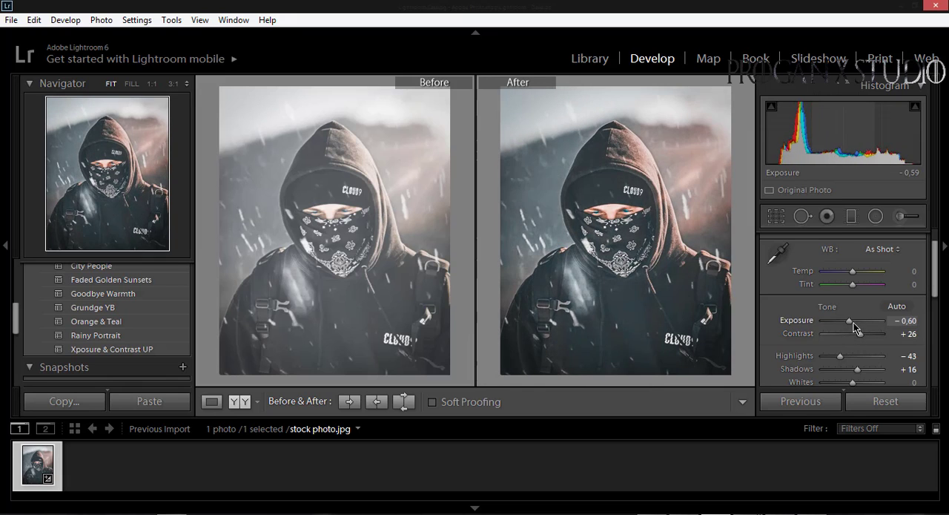
Set the shadows to +36 and the blacks to −24 in the Basic adjustments
{"action": "scroll", "coordinate": [838, 362], "scroll_direction": "down", "scroll_amount": 1}
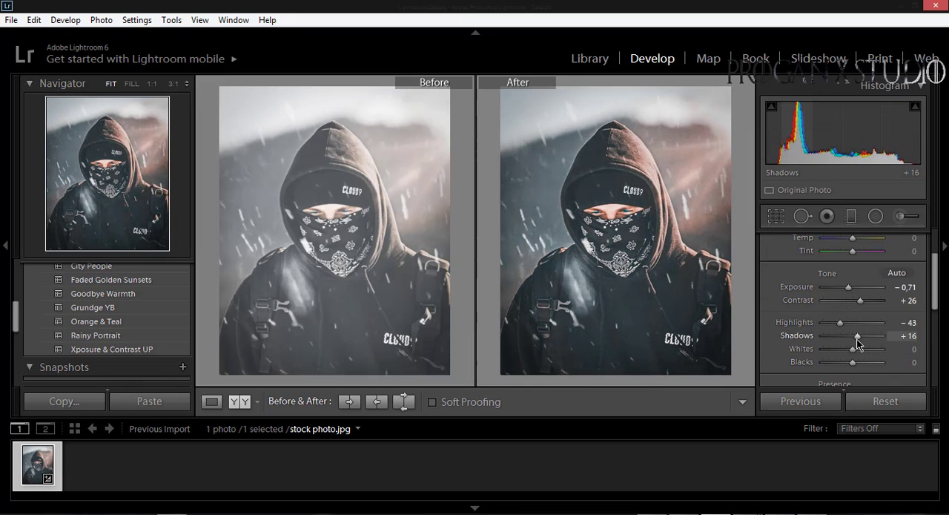
{"action": "left_click_drag", "start_coordinate": [857, 339], "coordinate": [858, 359]}
{"action": "scroll", "coordinate": [829, 292], "scroll_direction": "down", "scroll_amount": 1}
{"action": "scroll", "coordinate": [829, 292], "scroll_direction": "down", "scroll_amount": 1}
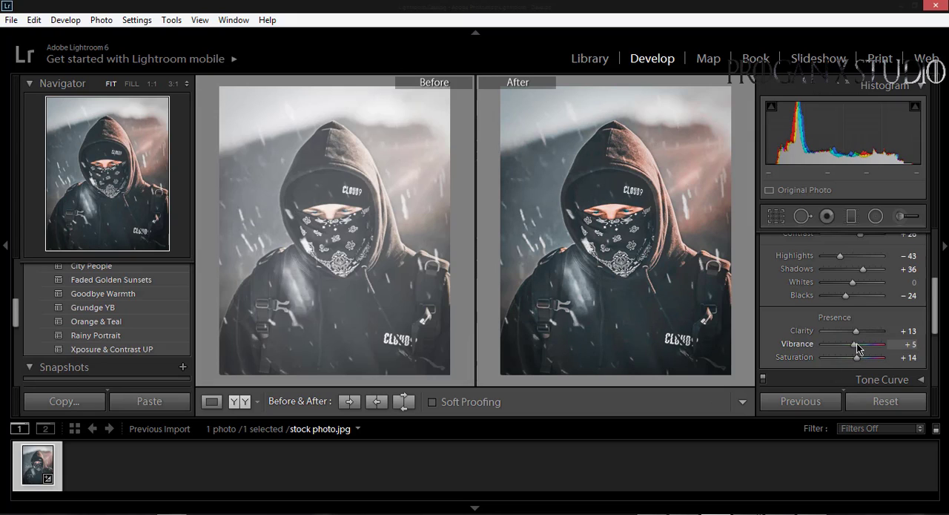
In the Color adjustments, set Orange to hue +2, saturation −9 and luminance −20, and set the Blue saturation to +78
{"action": "scroll", "coordinate": [858, 334], "scroll_direction": "down", "scroll_amount": 2}
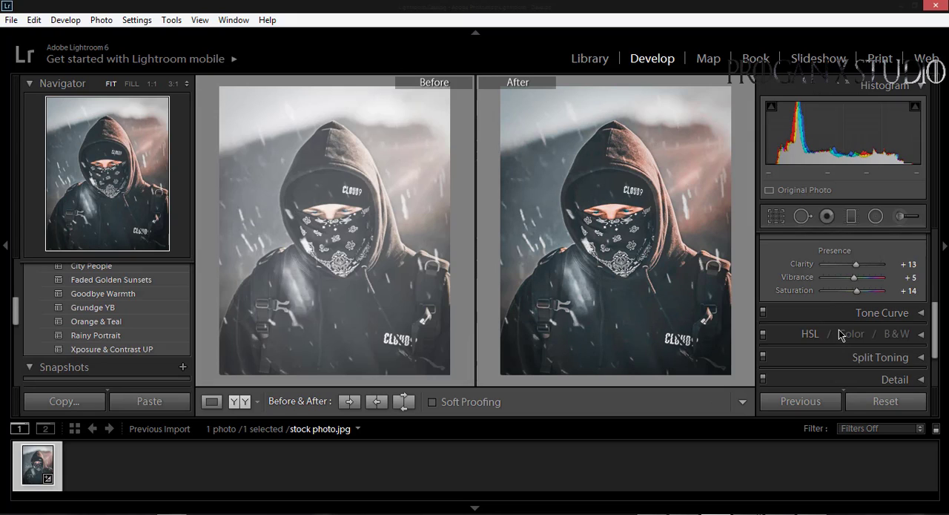
{"action": "left_click", "coordinate": [851, 334]}
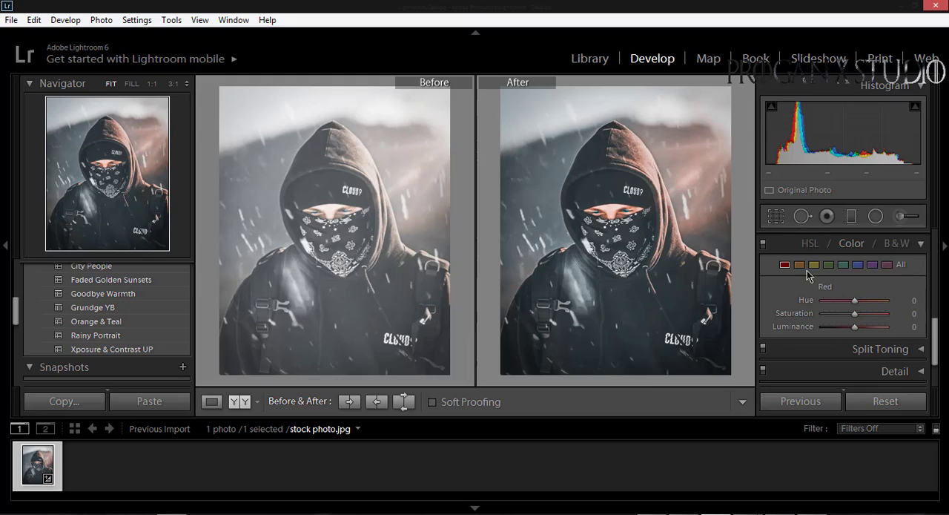
{"action": "mouse_move", "coordinate": [855, 300]}
{"action": "left_mouse_down"}
{"action": "mouse_move", "coordinate": [832, 304]}
{"action": "mouse_move", "coordinate": [862, 313]}
{"action": "mouse_move", "coordinate": [849, 327]}
{"action": "mouse_move", "coordinate": [847, 314]}
{"action": "left_mouse_up"}
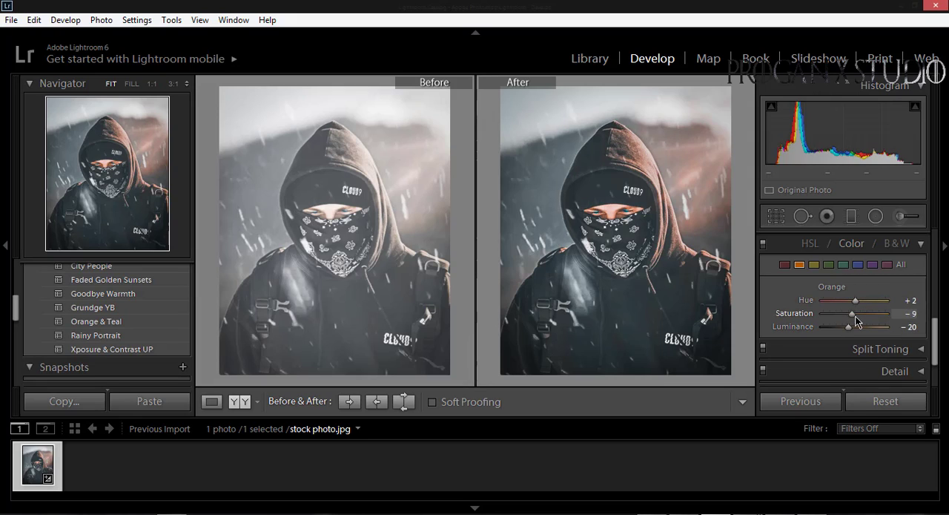
{"action": "left_click", "coordinate": [785, 265]}
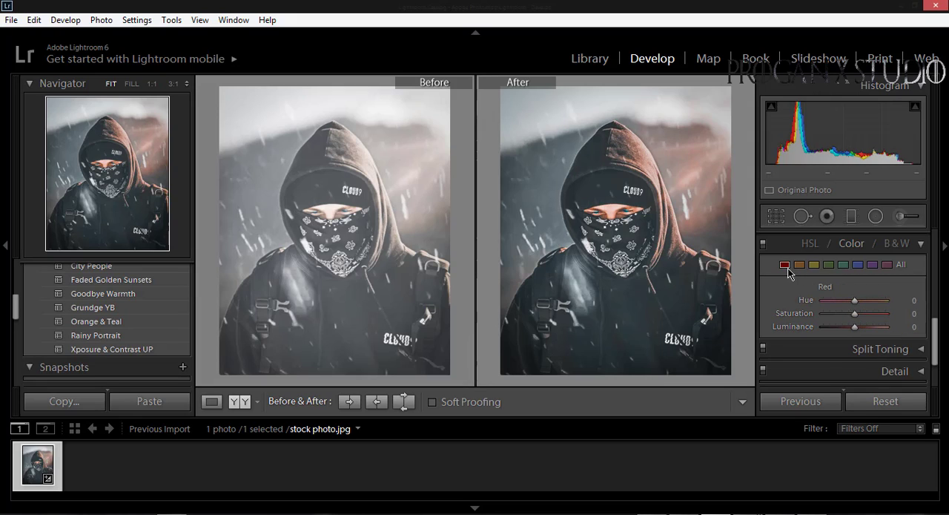
{"action": "left_click", "coordinate": [858, 264]}
{"action": "left_click_drag", "start_coordinate": [855, 314], "coordinate": [880, 319]}
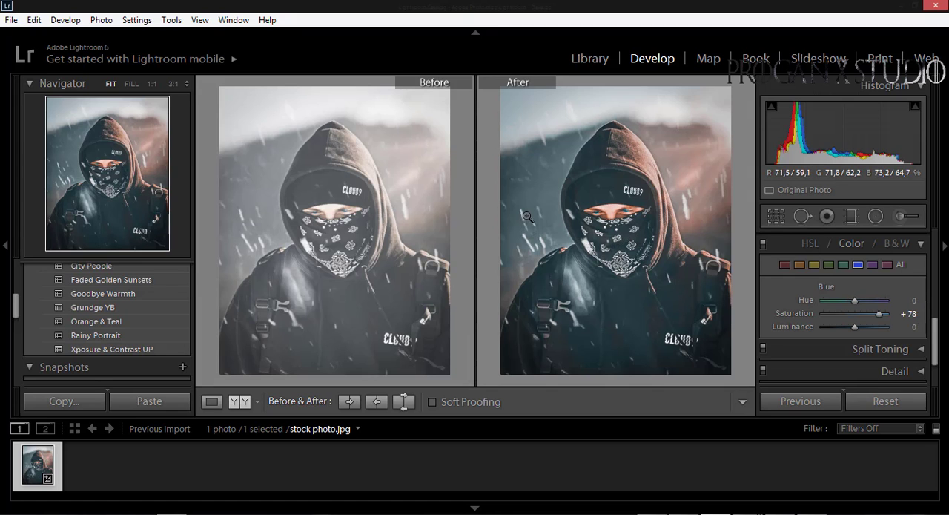
Export the edited photo to the same folder as the original, placing it in a subfolder named hazır
{"action": "left_click", "coordinate": [11, 20]}
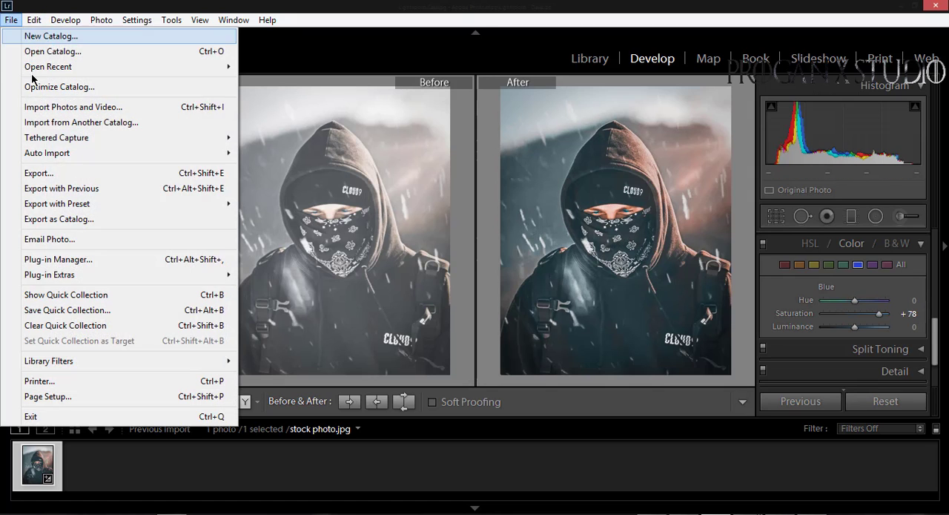
{"action": "left_click", "coordinate": [83, 177]}
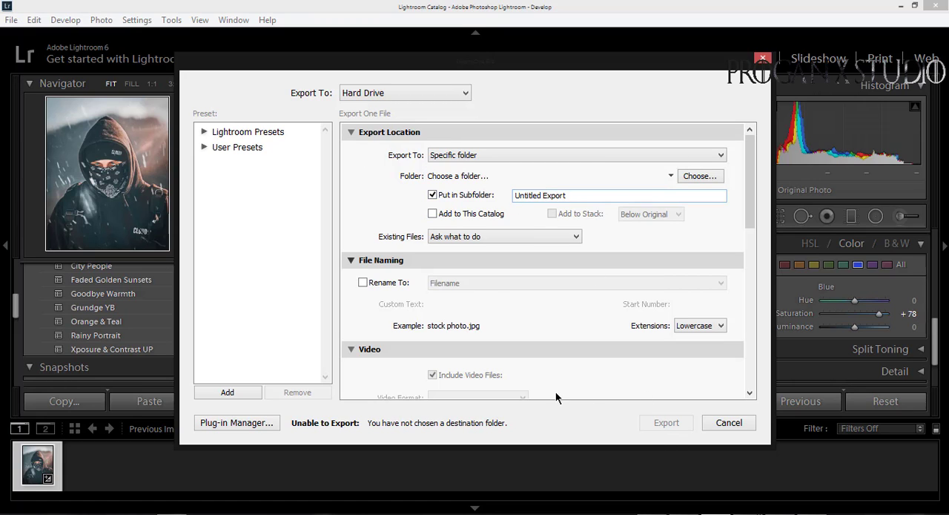
{"action": "left_click", "coordinate": [490, 157]}
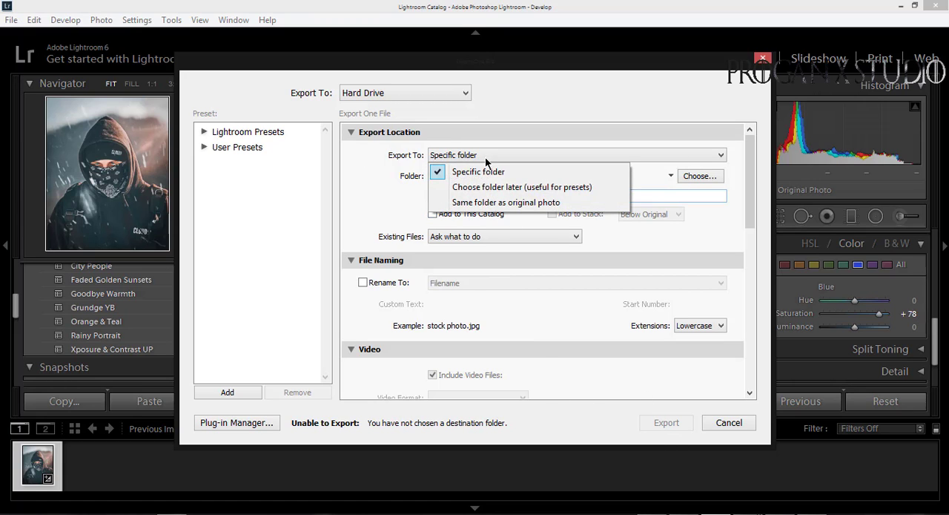
{"action": "left_click", "coordinate": [484, 202]}
{"action": "left_click_drag", "start_coordinate": [568, 199], "coordinate": [493, 202]}
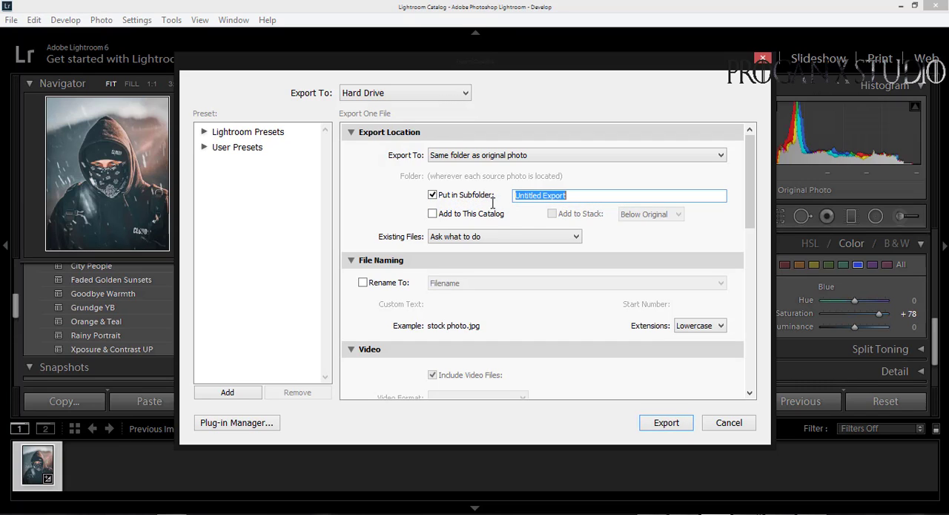
{"action": "type", "text": "a"}
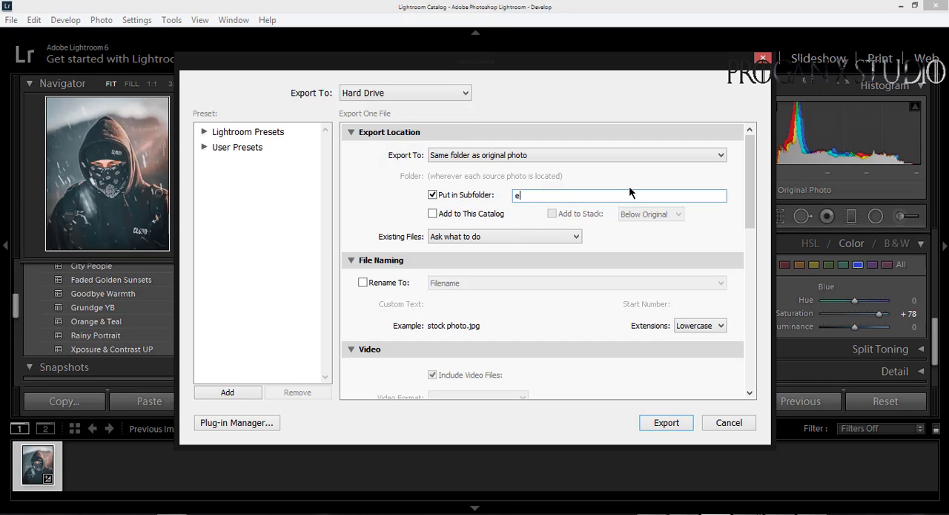
{"action": "key", "text": "BackSpace"}
{"action": "type", "text": "hazır"}
{"action": "left_click", "coordinate": [664, 424]}
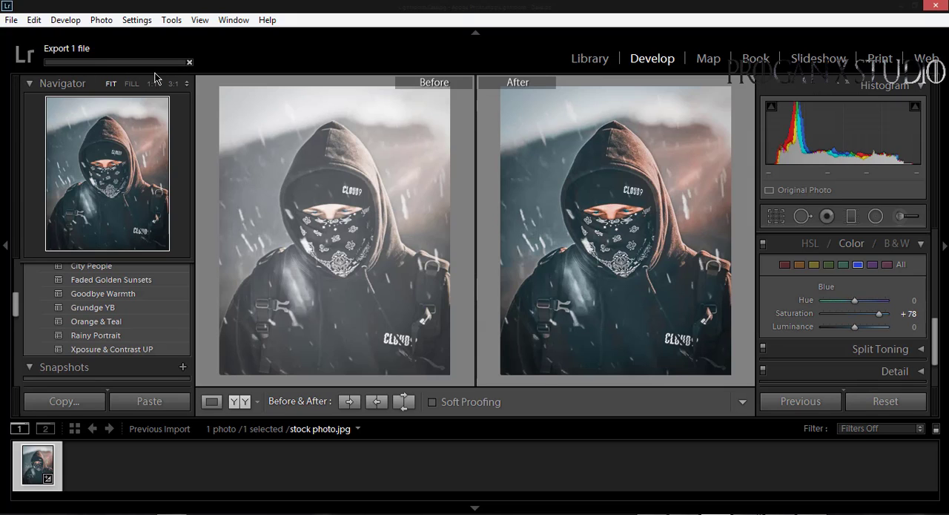
Check the status of the export task and return to the fitted before and after view
{"action": "left_click", "coordinate": [117, 62]}
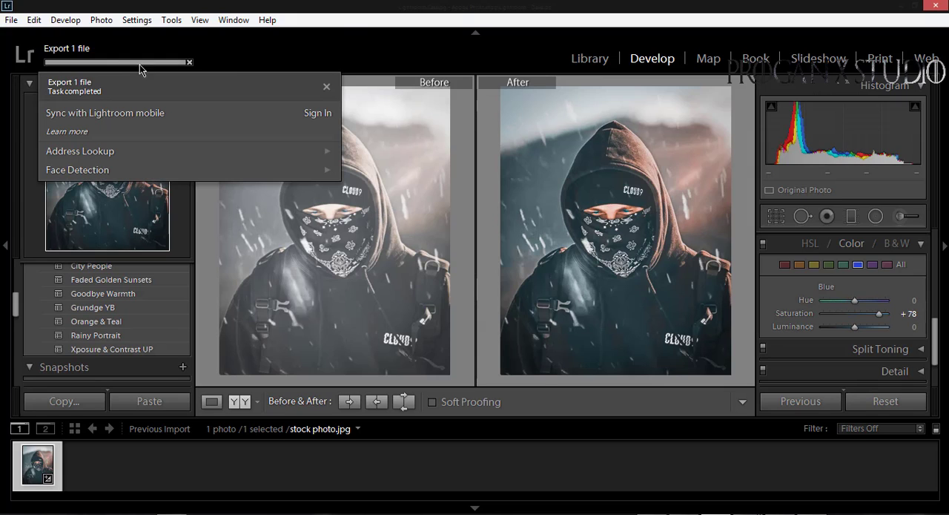
{"action": "left_click", "coordinate": [399, 295]}
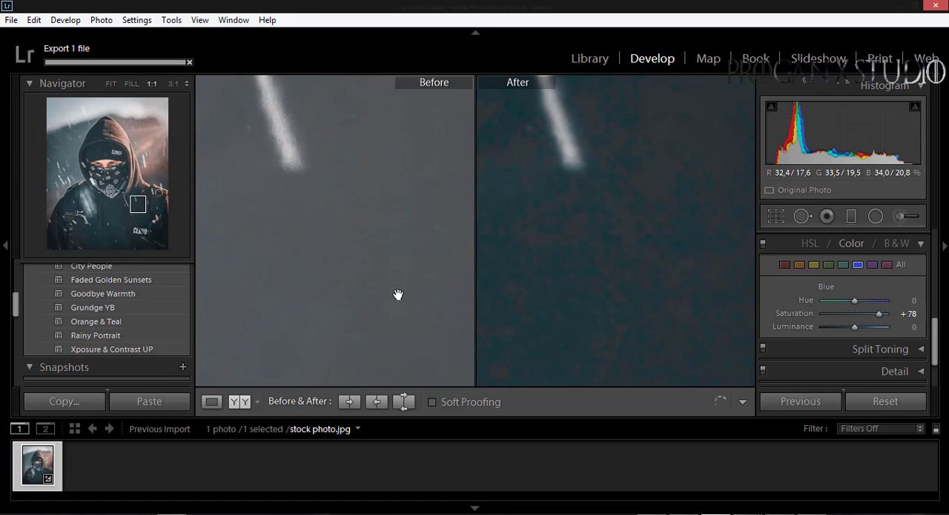
{"action": "left_click", "coordinate": [398, 296]}
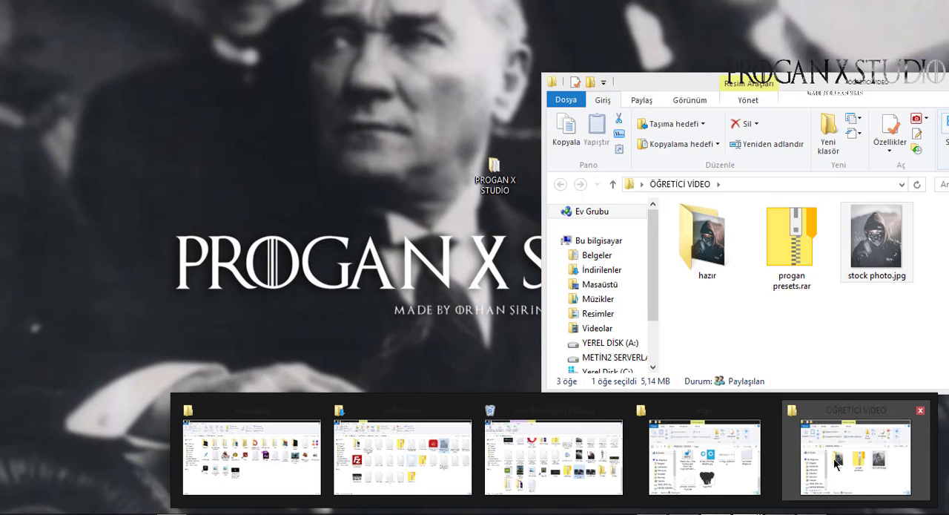
Switch to the ÖĞRETİCİ VİDEO folder in File Explorer and open the exported stock photo.jpg in the hazır subfolder
{"action": "left_click", "coordinate": [835, 463]}
{"action": "double_click", "coordinate": [707, 238]}
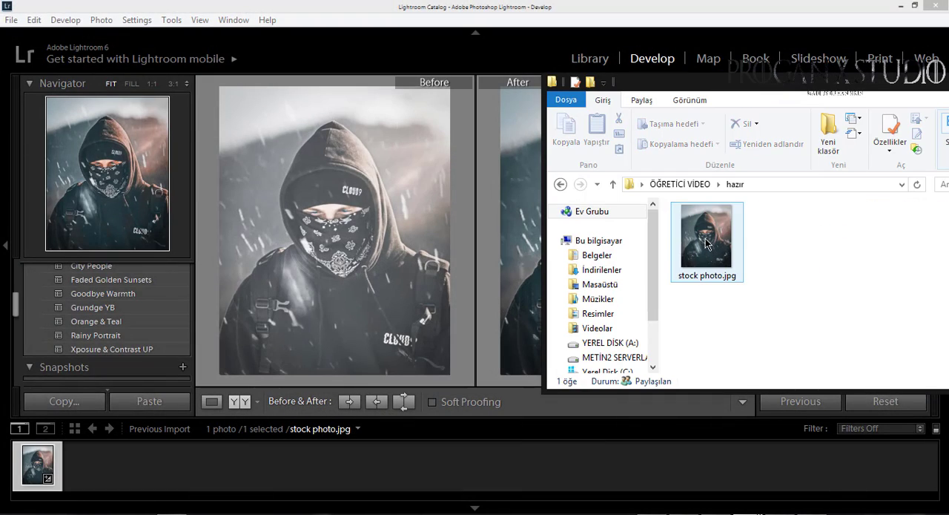
{"action": "left_click", "coordinate": [706, 237]}
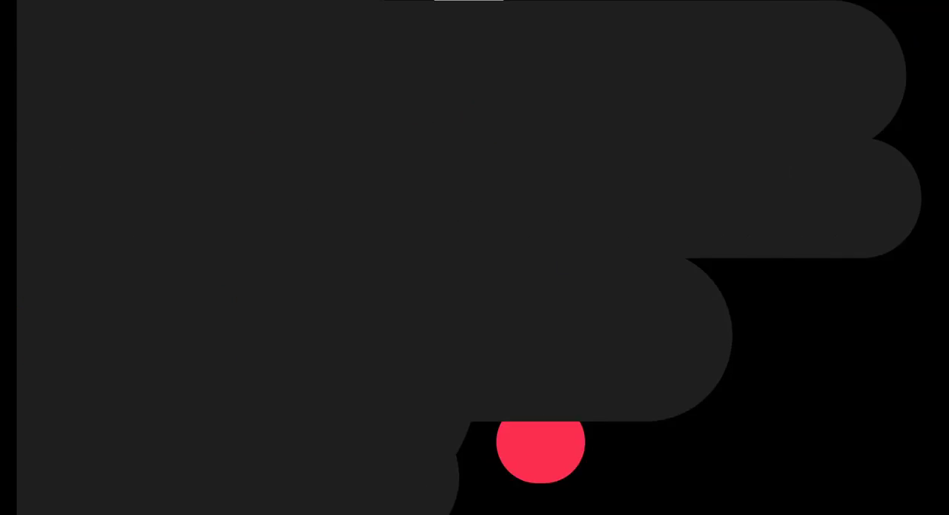